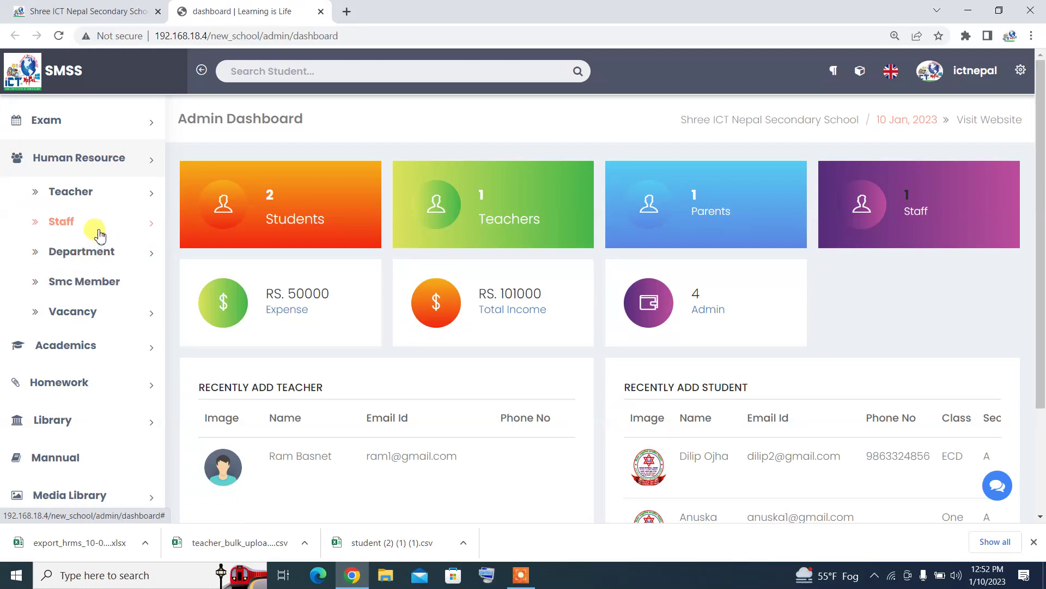
- Expand Human Resource > Staff in the sidebar and bring up the Add Staff form
left_click(99, 231)
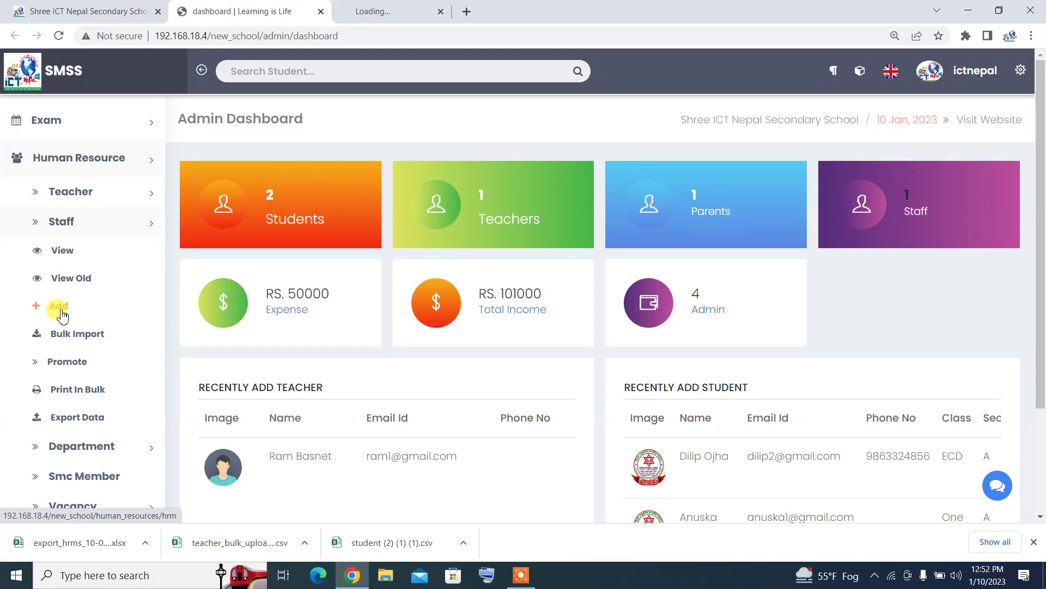
left_click(409, 11)
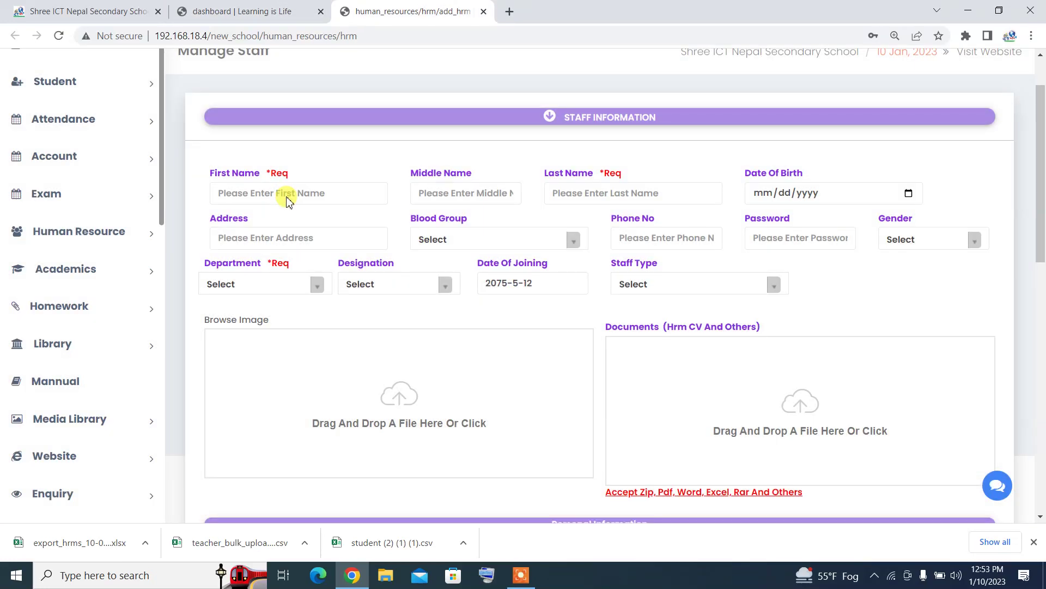
- Enter the staff member's first and last name and a birth date of the 25th, 2063
left_click(297, 194)
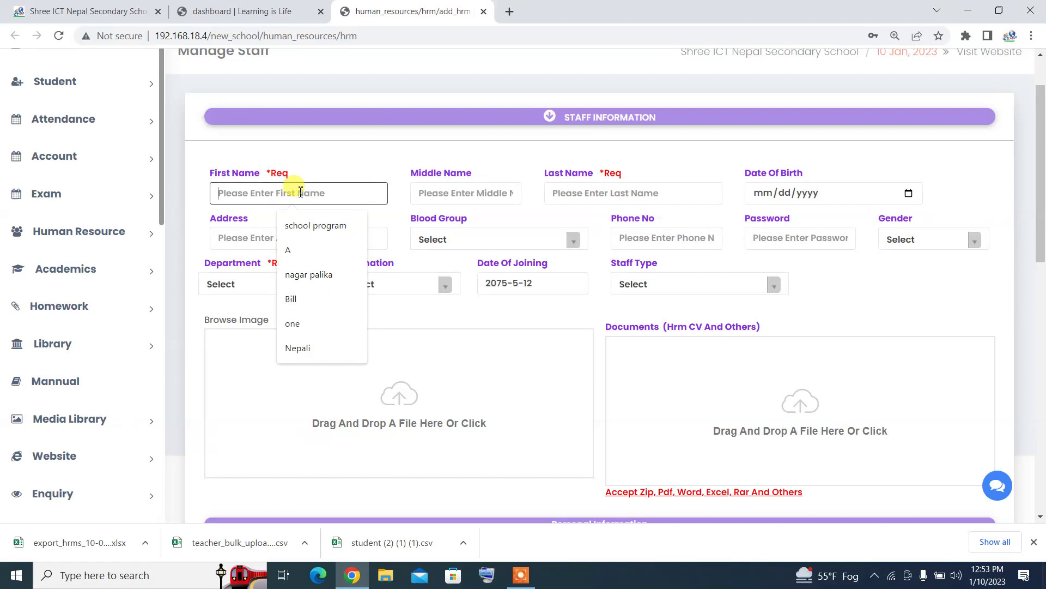
type("anju")
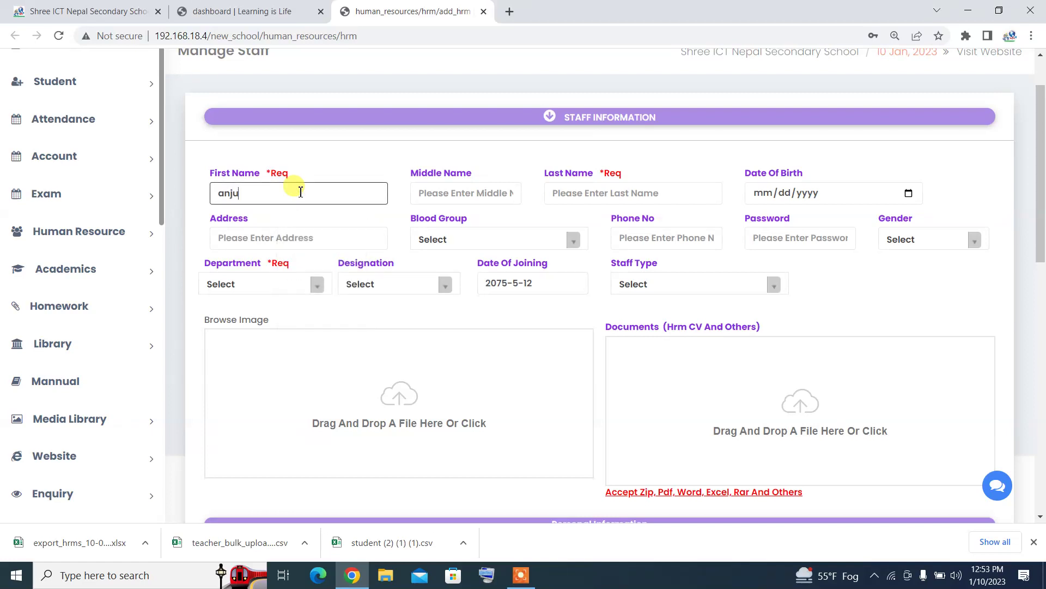
key("Tab")
key("Tab")
type("ra")
key("Tab")
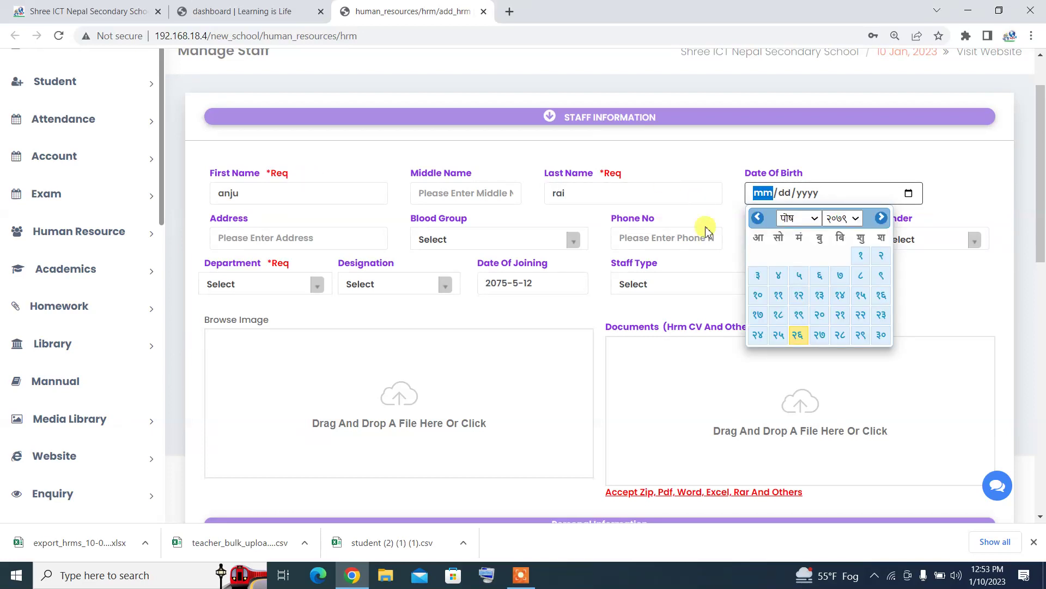
left_click(853, 223)
left_click(840, 263)
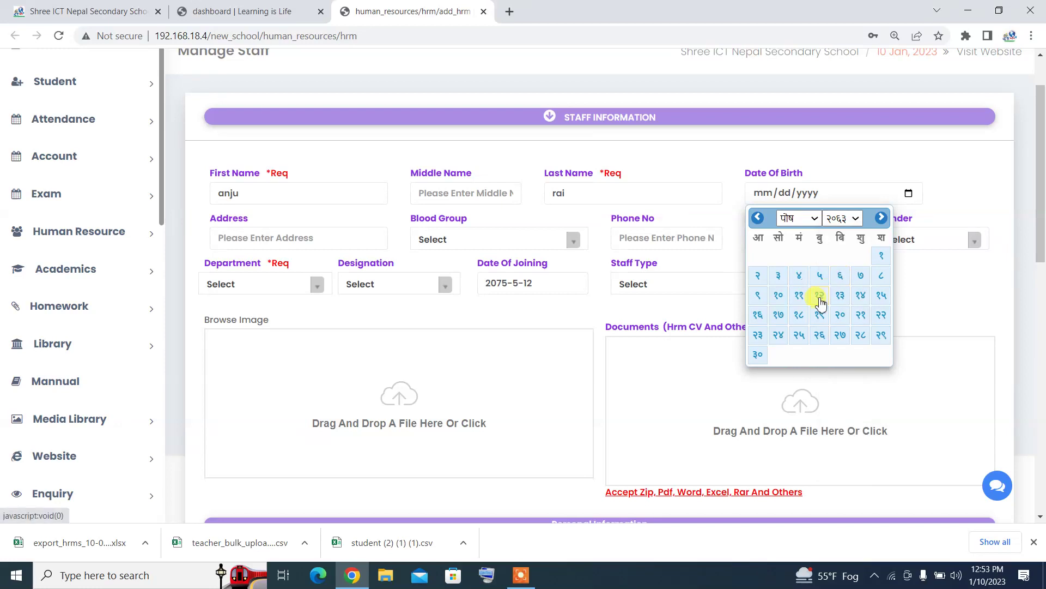
left_click(800, 347)
- Fill in the address, O+ blood group, phone number and a password
left_click(286, 236)
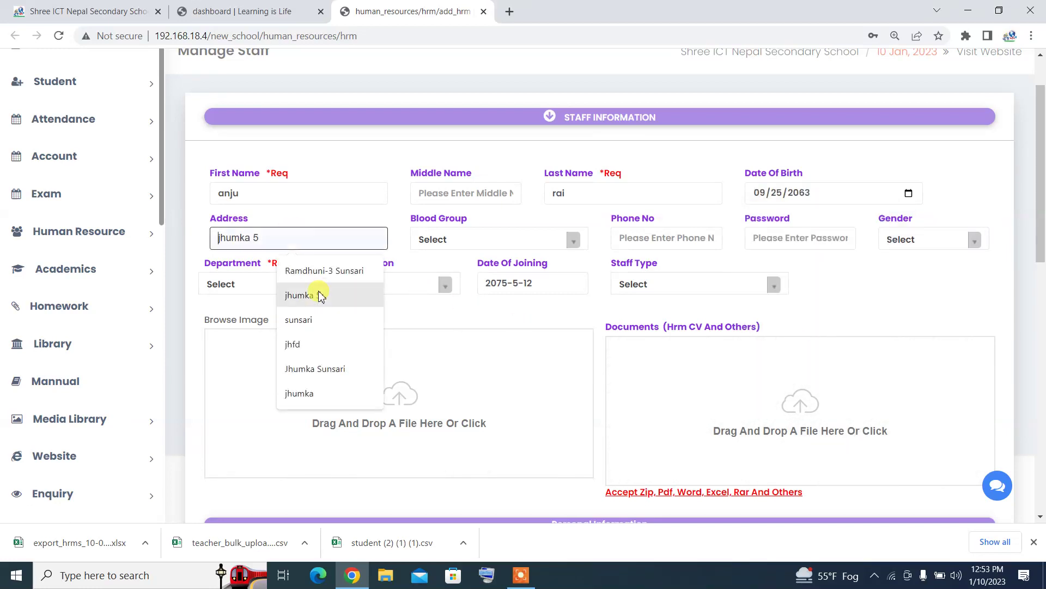
left_click(327, 271)
left_click(456, 240)
left_click(456, 319)
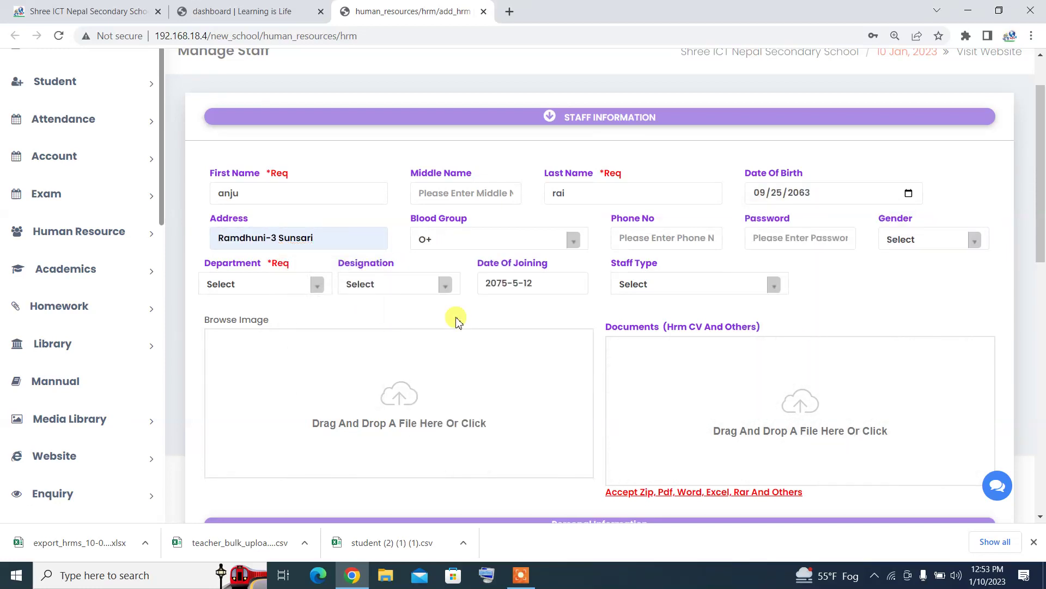
left_click(672, 238)
left_click(684, 276)
left_click(788, 244)
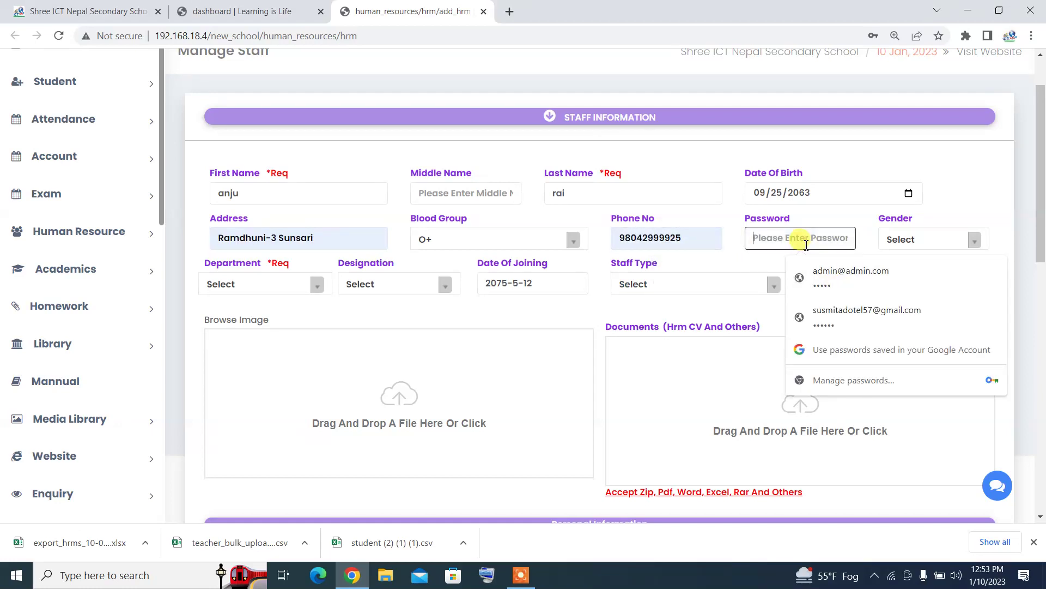
type("12")
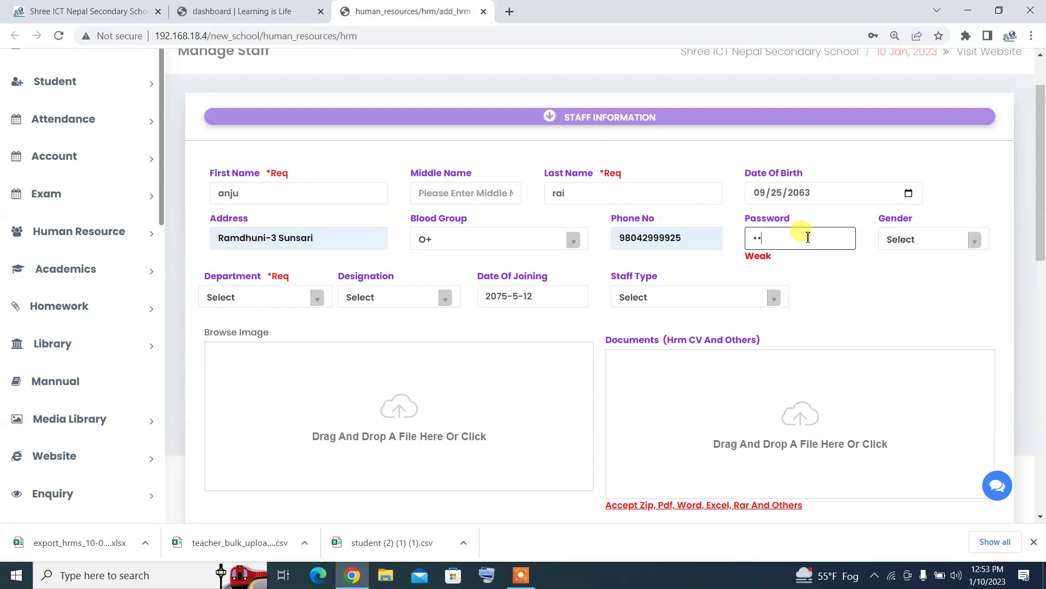
- Set gender Female, Administrative Department, Assistant Principal designation and Permanent staff type
left_click(898, 242)
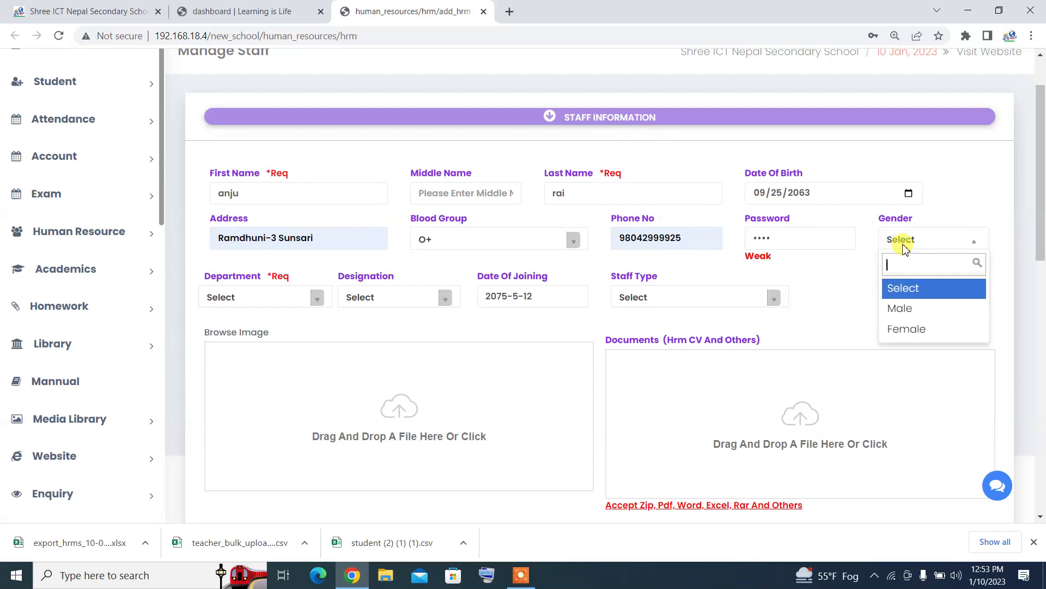
left_click(923, 328)
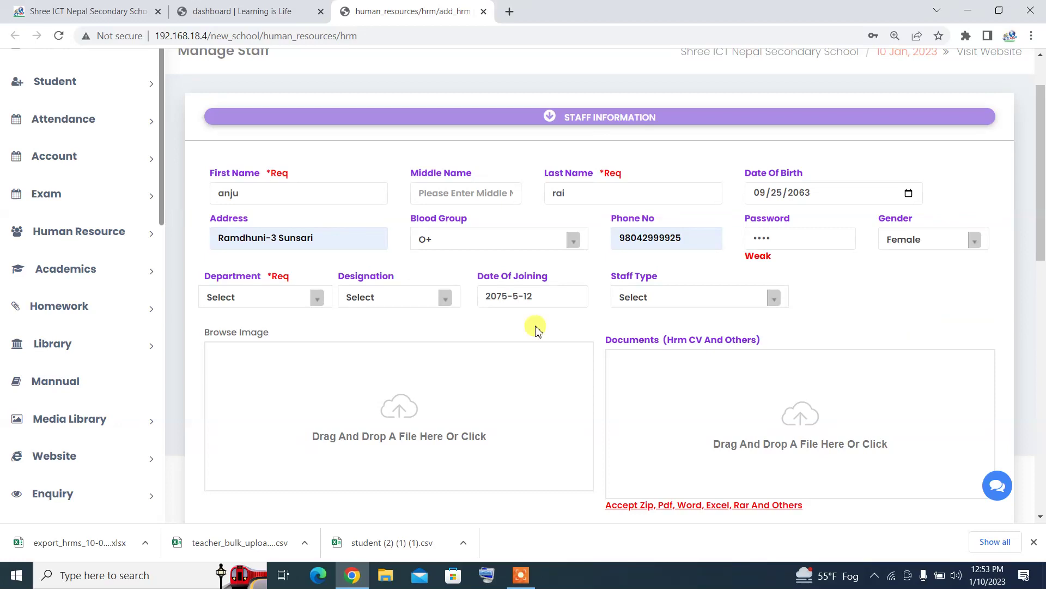
left_click(264, 297)
left_click(268, 368)
left_click(401, 299)
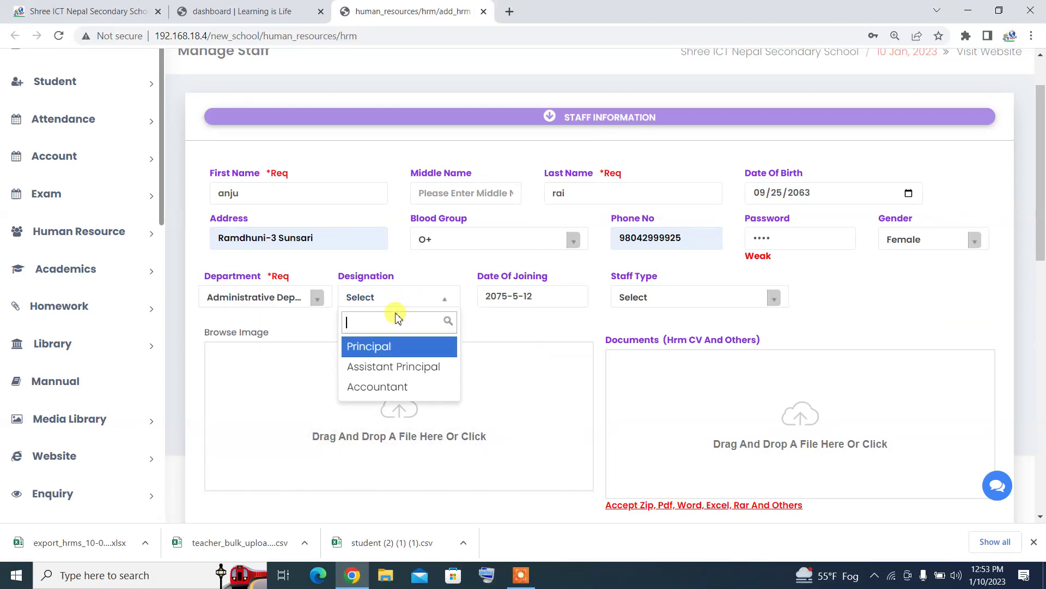
left_click(393, 367)
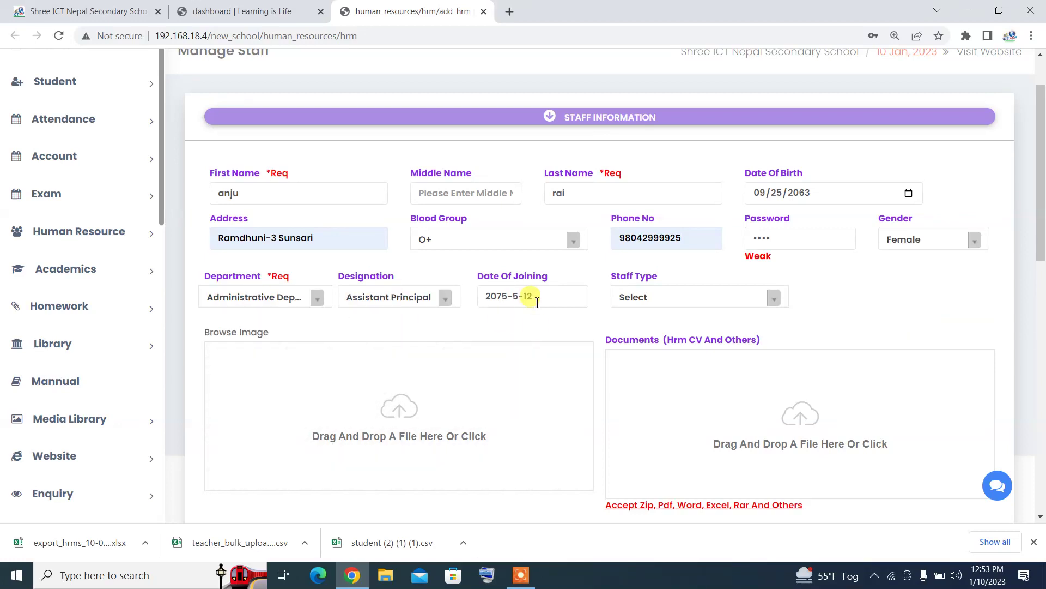
left_click(582, 304)
left_click(658, 301)
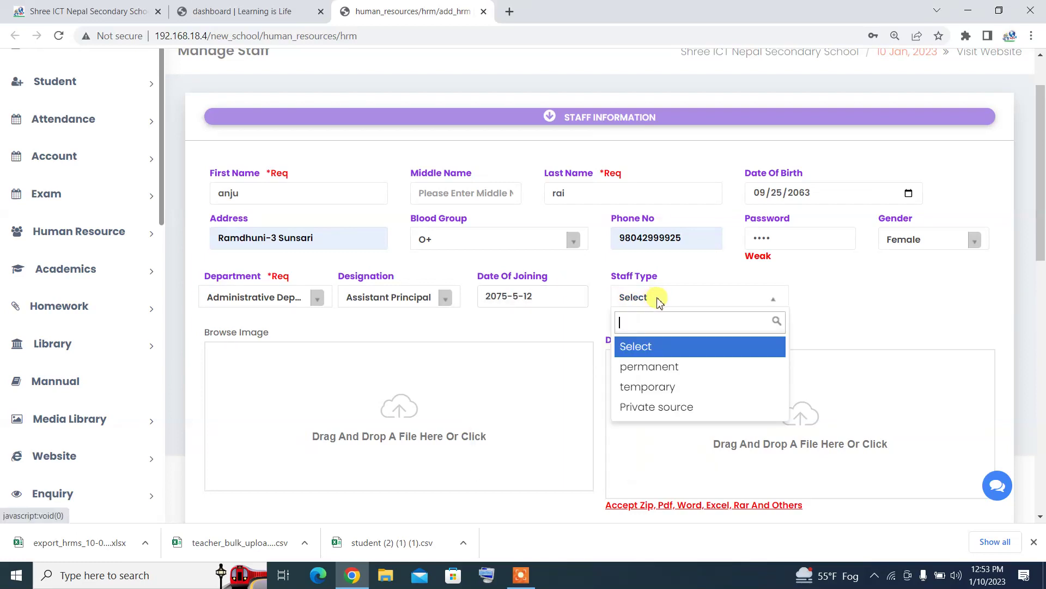
left_click(659, 370)
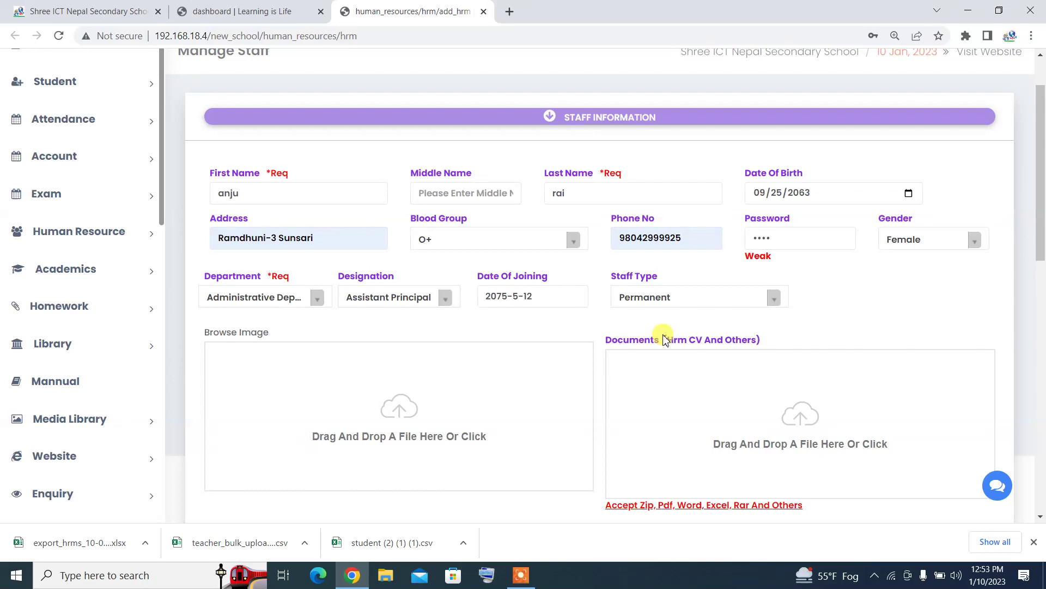
- Save the new staff record
scroll(624, 335, "down", 2)
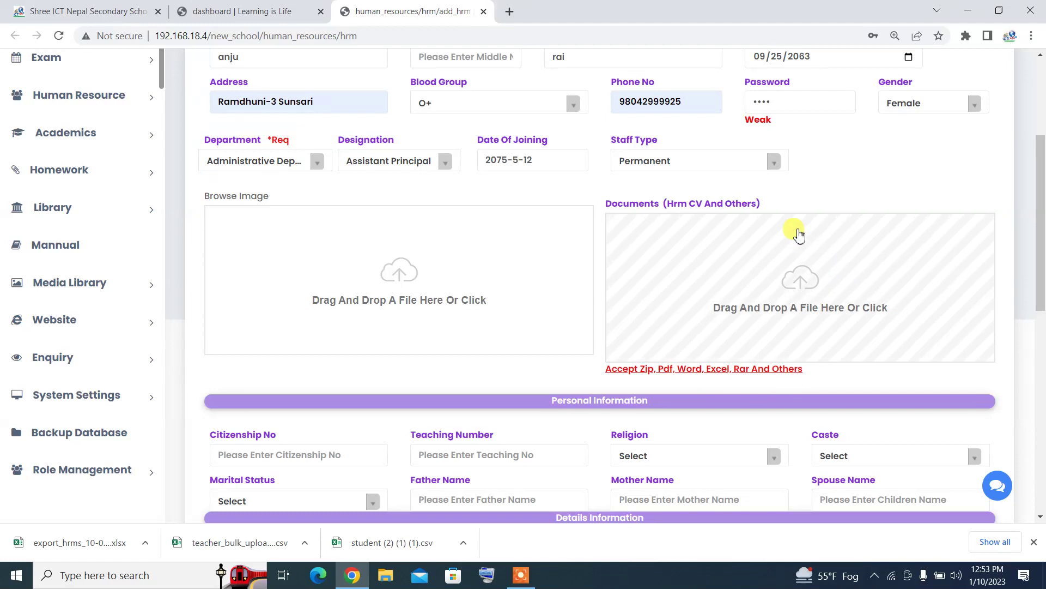
scroll(771, 347, "down", 1)
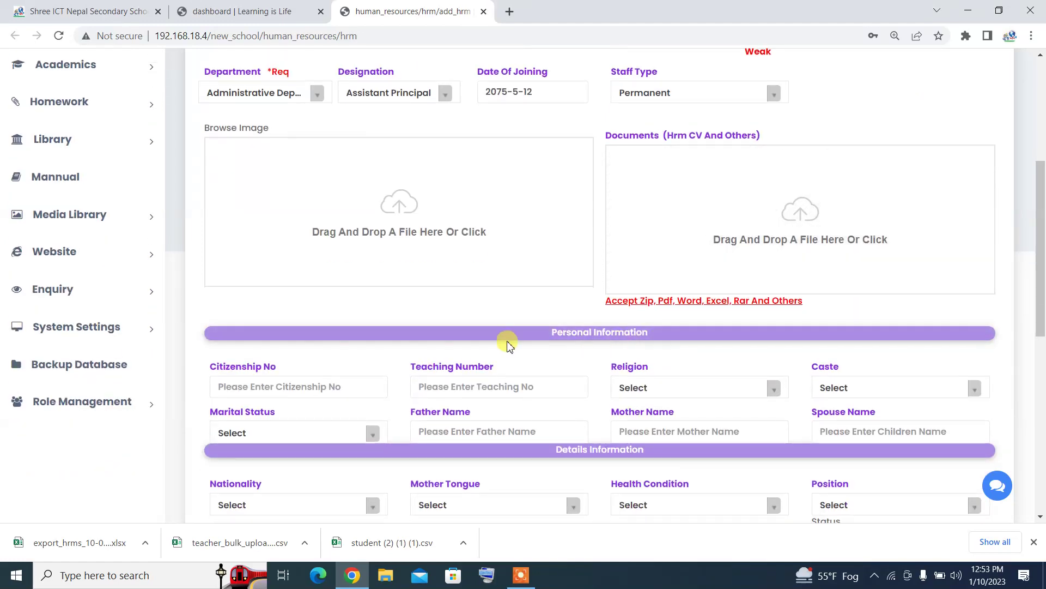
scroll(671, 390, "down", 1)
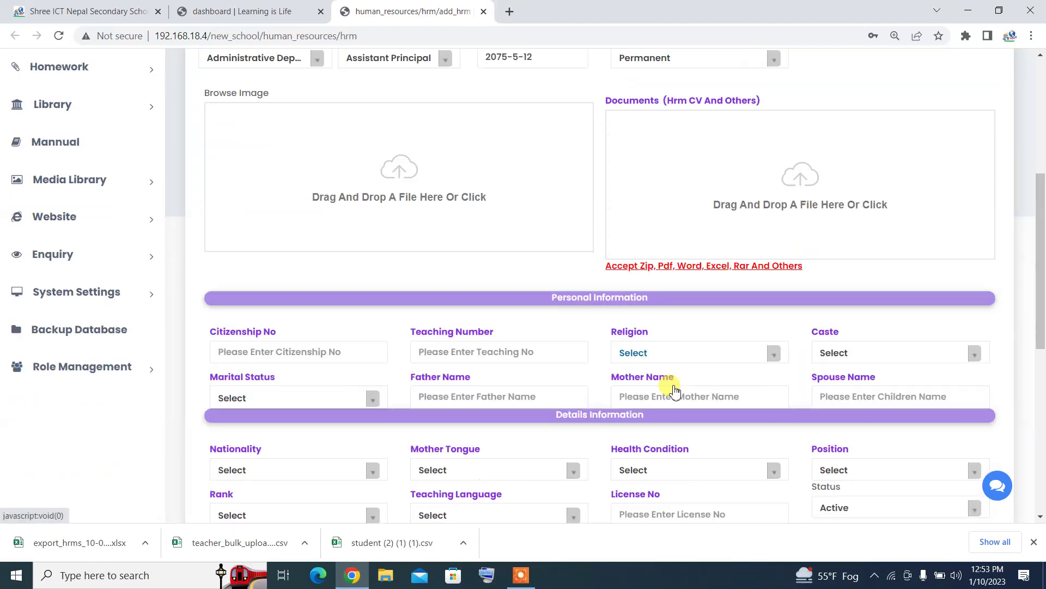
scroll(671, 388, "down", 1)
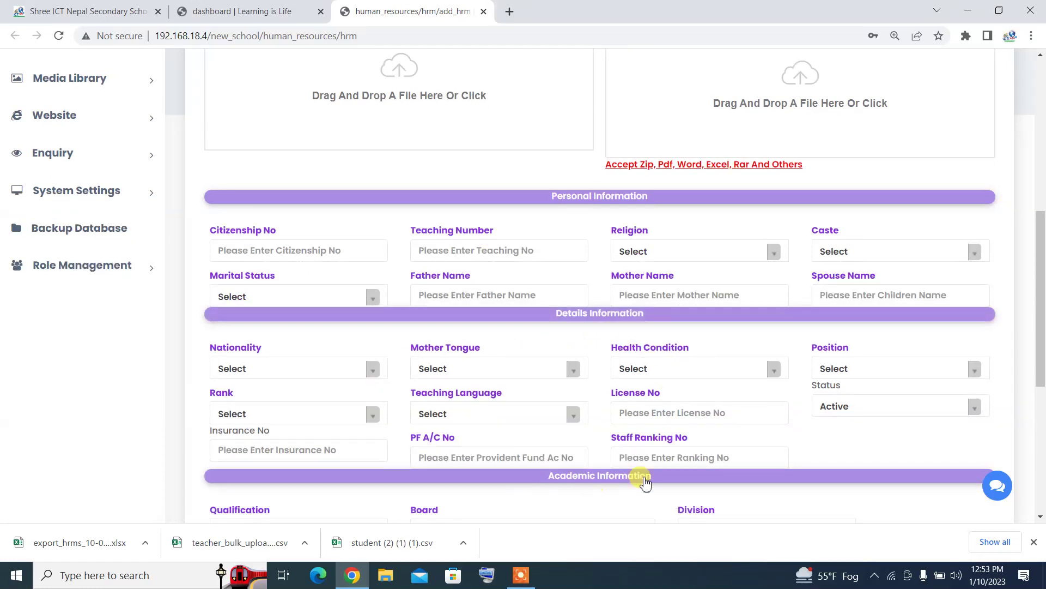
scroll(657, 476, "down", 2)
scroll(656, 476, "down", 3)
left_click(597, 468)
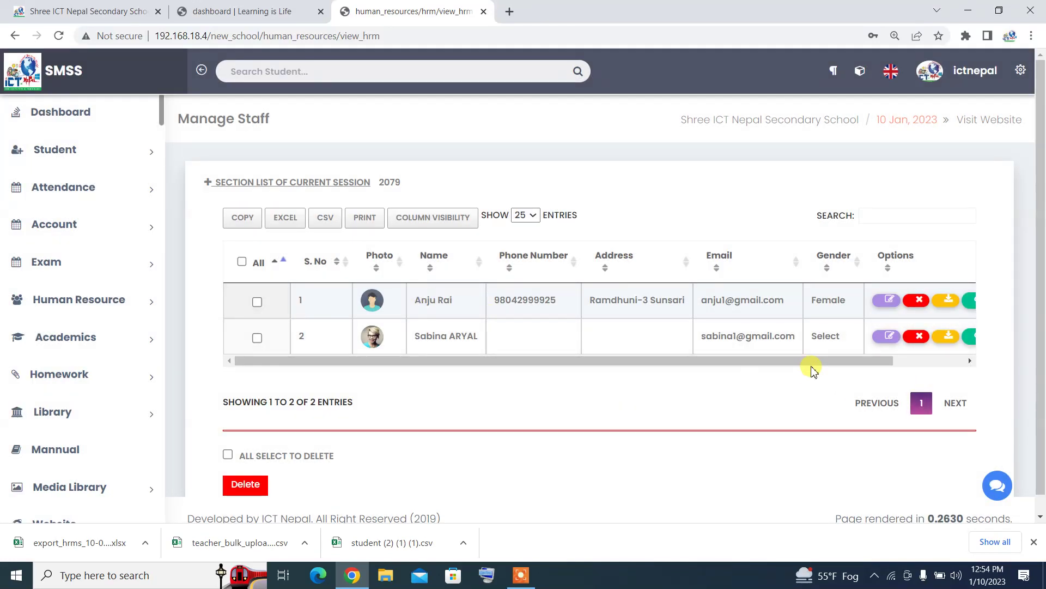
- Scroll the staff table to the Options column and open row 1's role permissions
left_click_drag(812, 365, 904, 355)
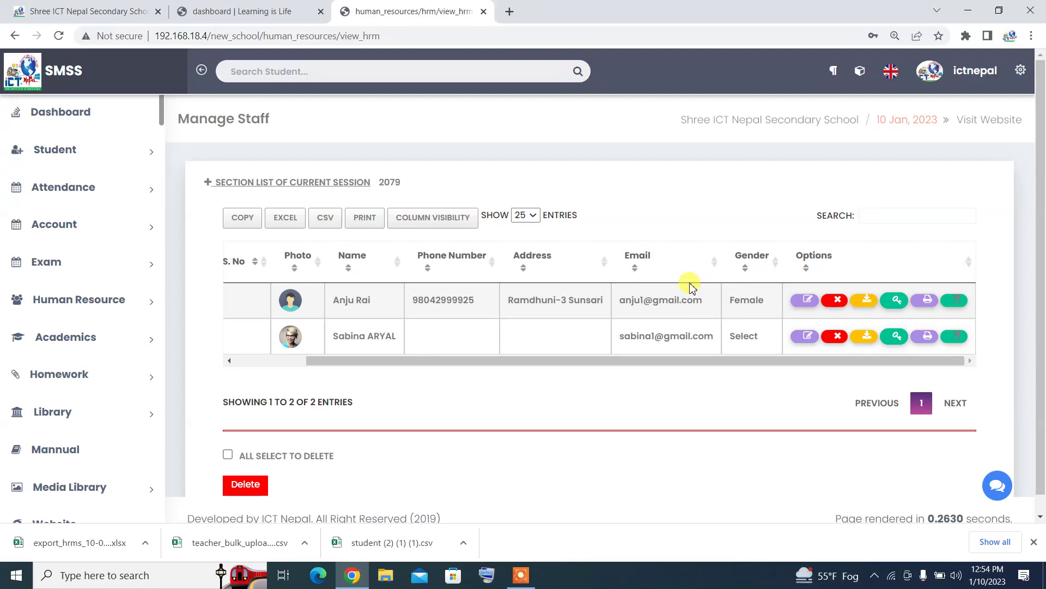
left_click(955, 301)
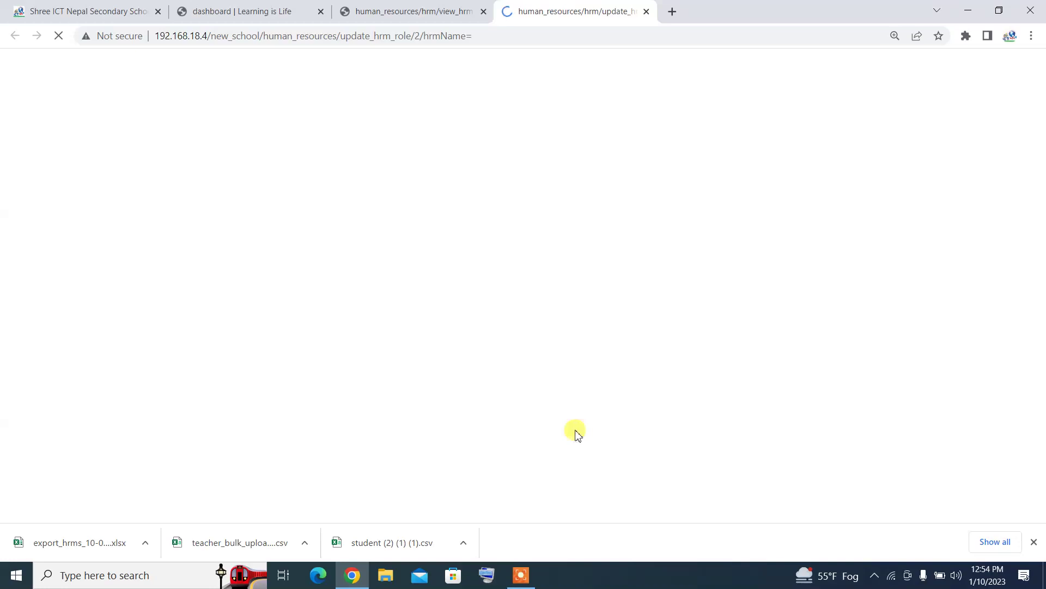
- Grant Manage Language and PaymentSetting, keep Manage Transportations enabled, and update the role
scroll(556, 375, "down", 13)
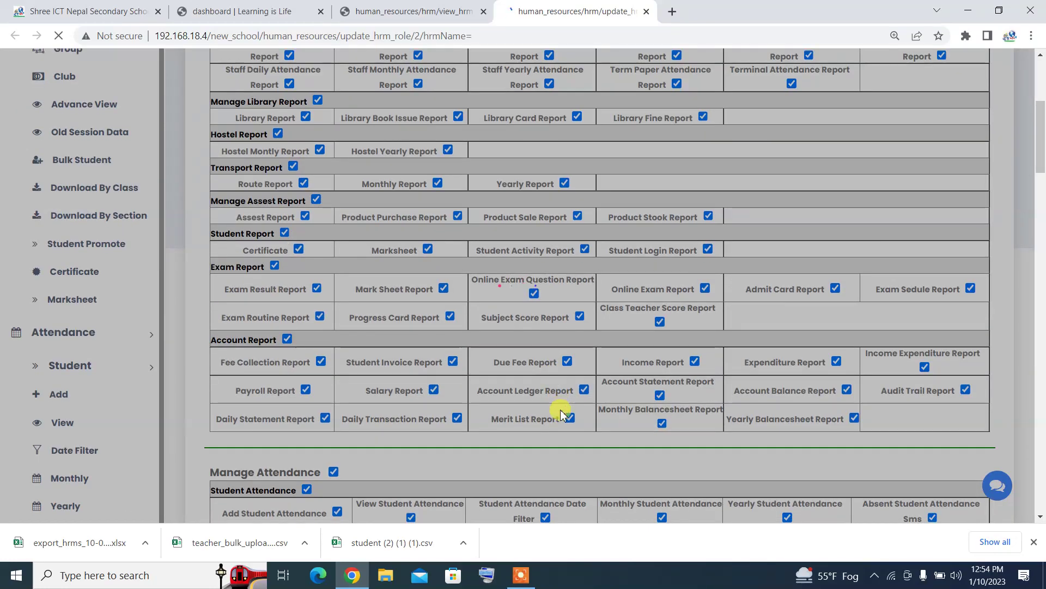
scroll(562, 414, "down", 15)
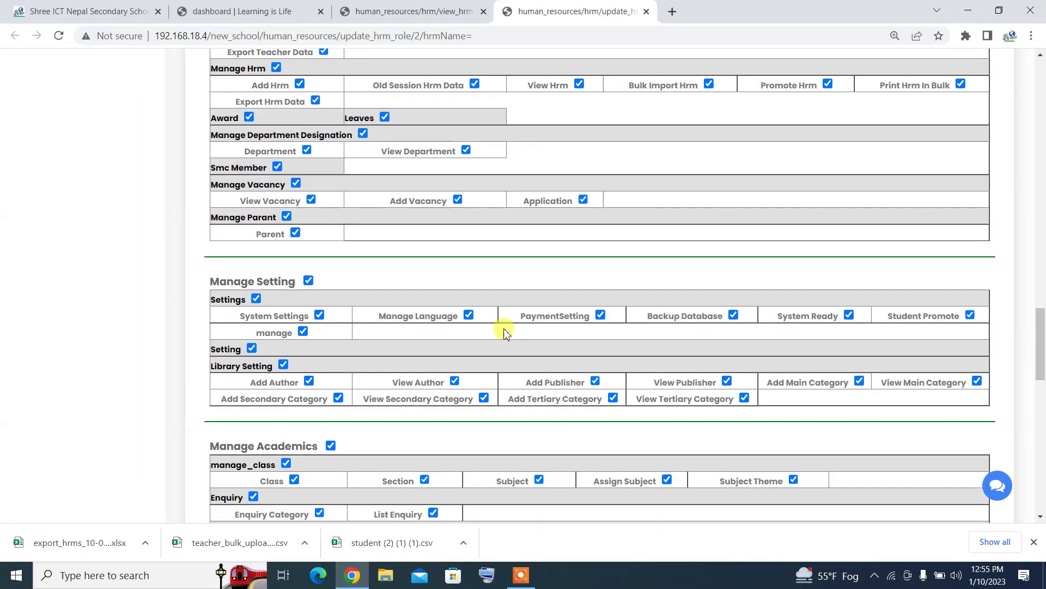
left_click(468, 316)
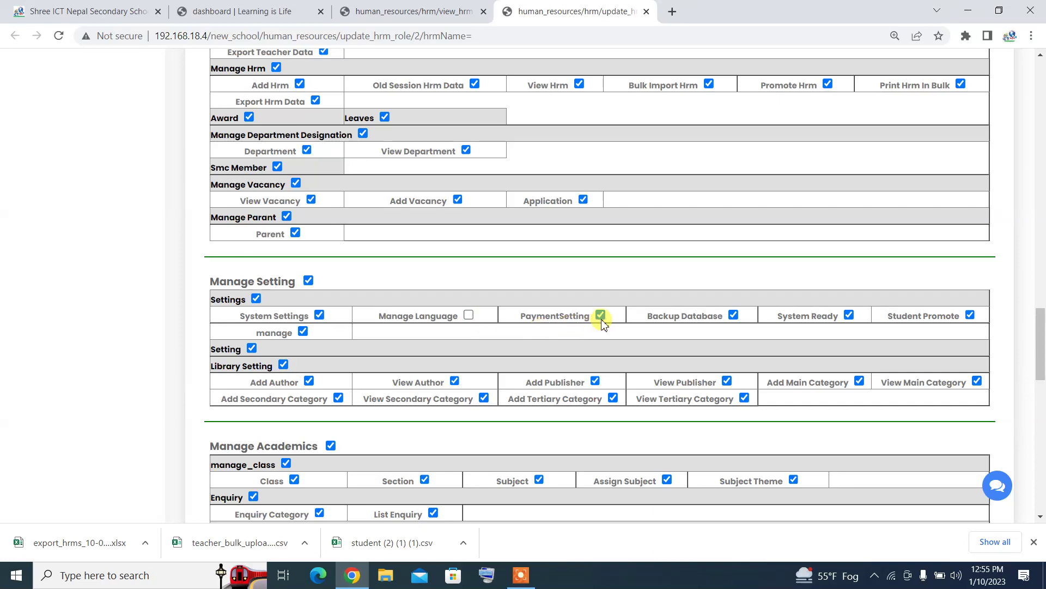
left_click(468, 316)
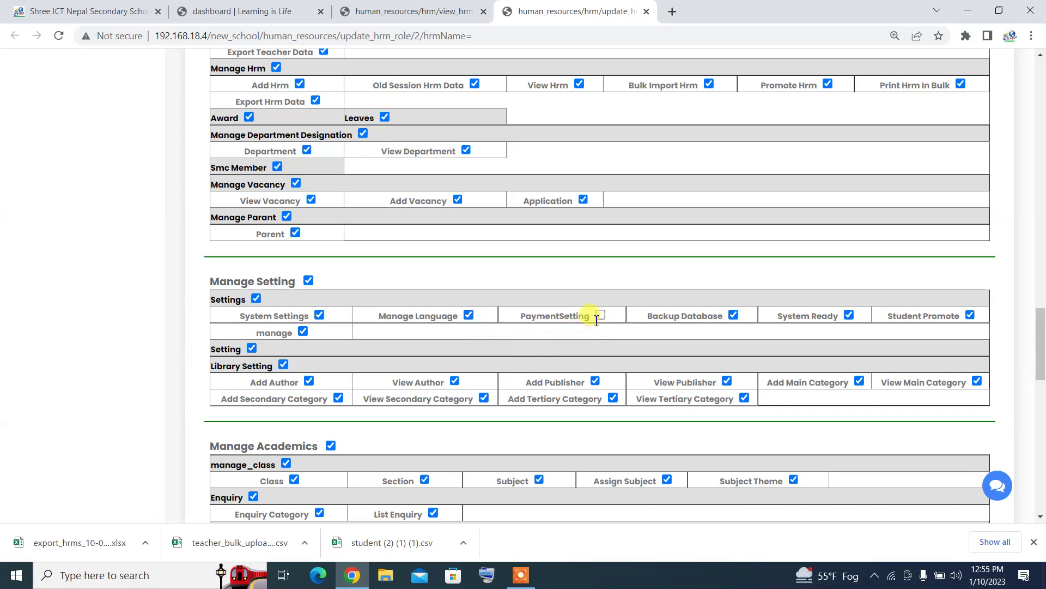
left_click(600, 315)
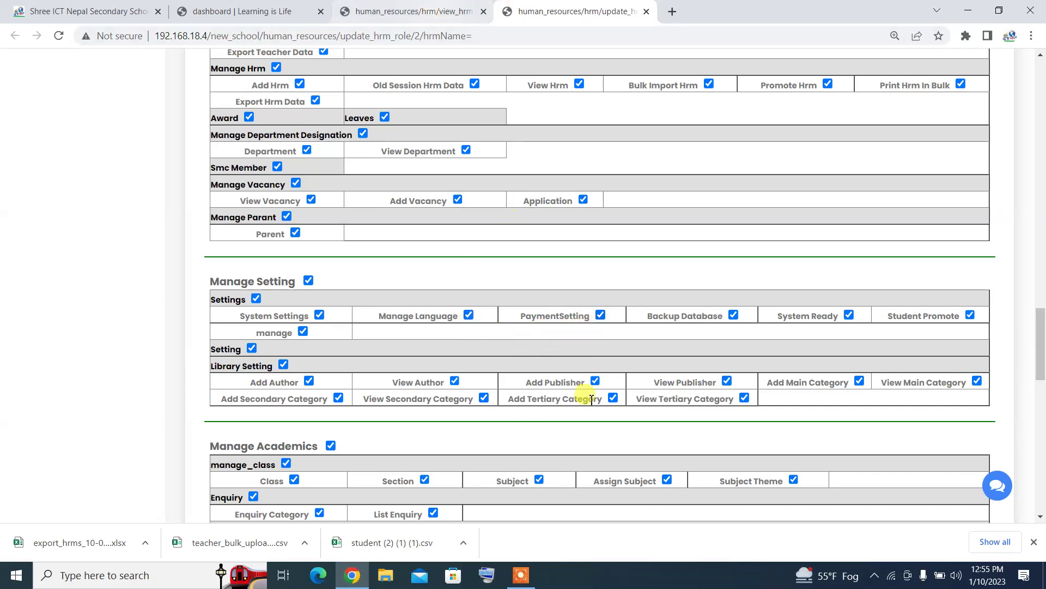
scroll(572, 358, "down", 15)
left_click(357, 306)
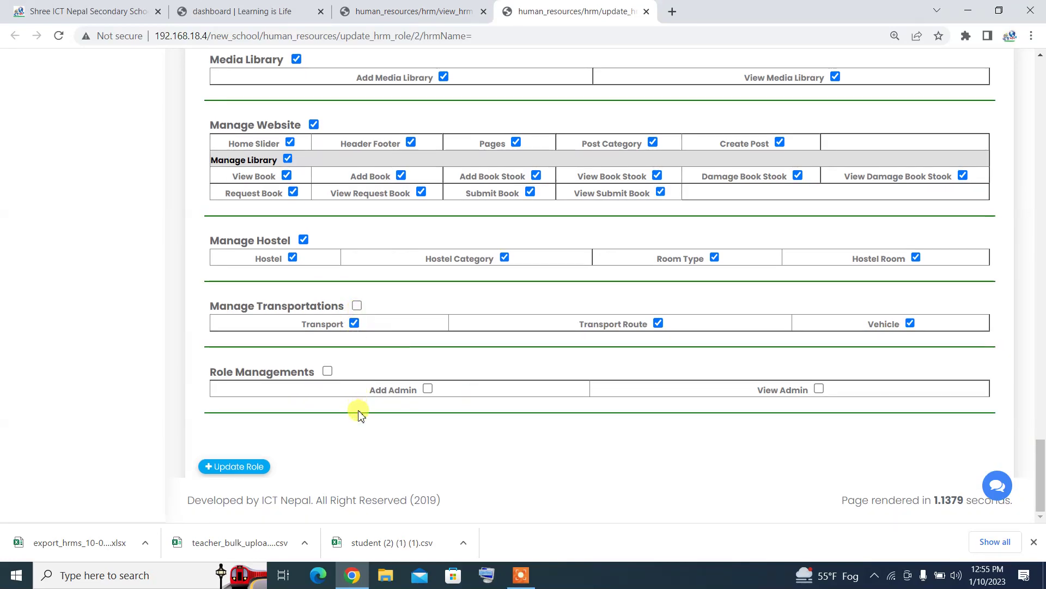
left_click(357, 305)
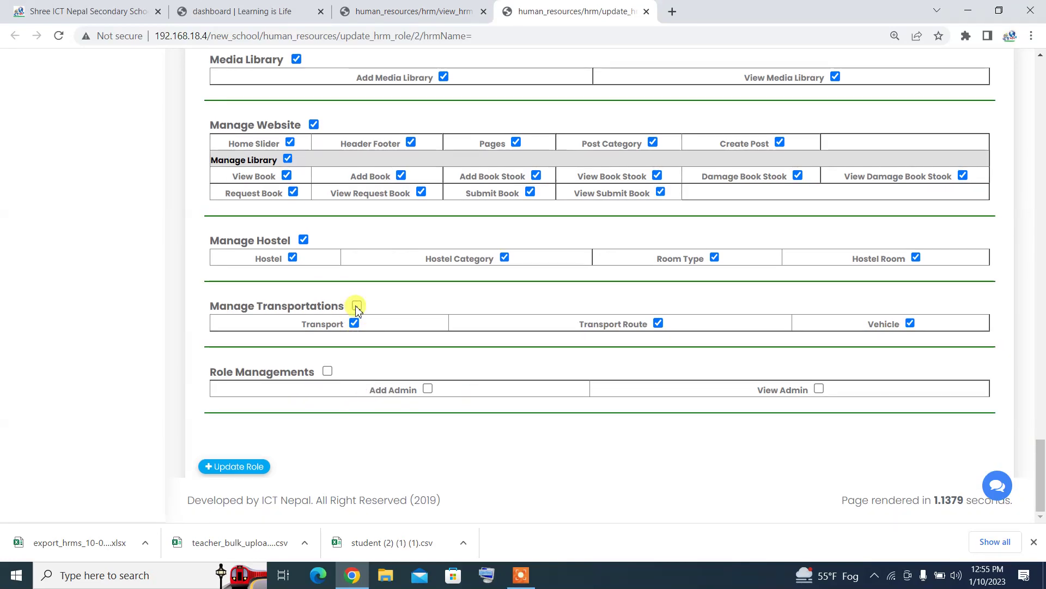
left_click(259, 467)
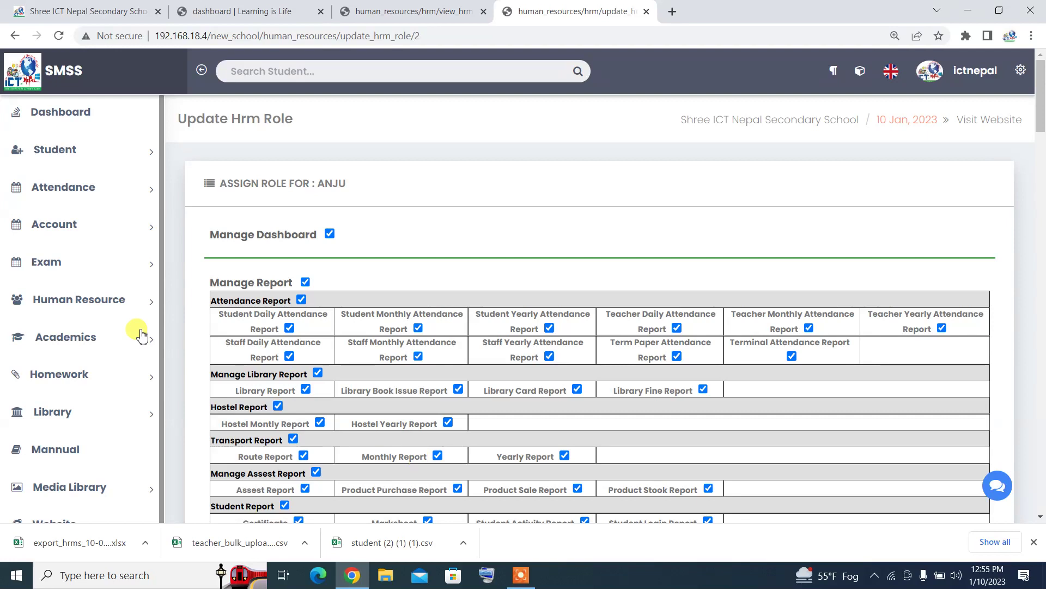
- Open Human Resource > Staff > Bulk Import in a new tab and view it
left_click(107, 300)
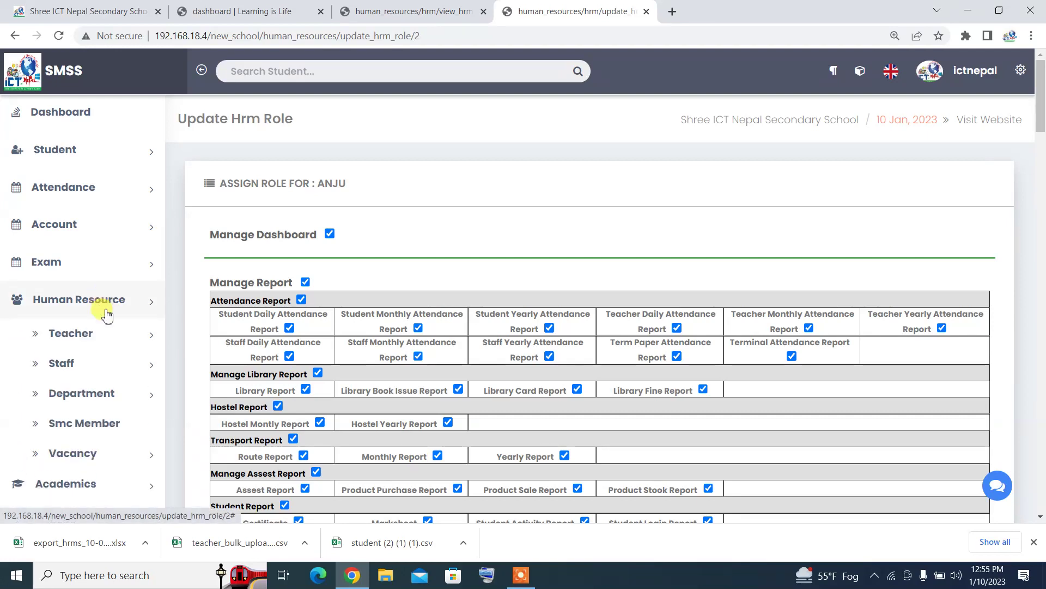
left_click(104, 368)
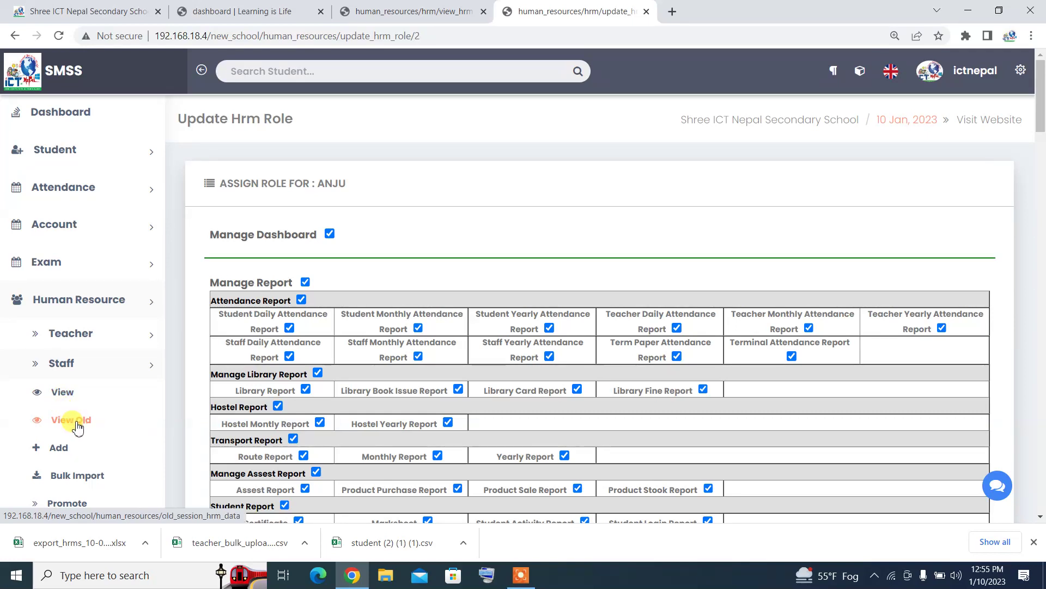
scroll(76, 427, "down", 1)
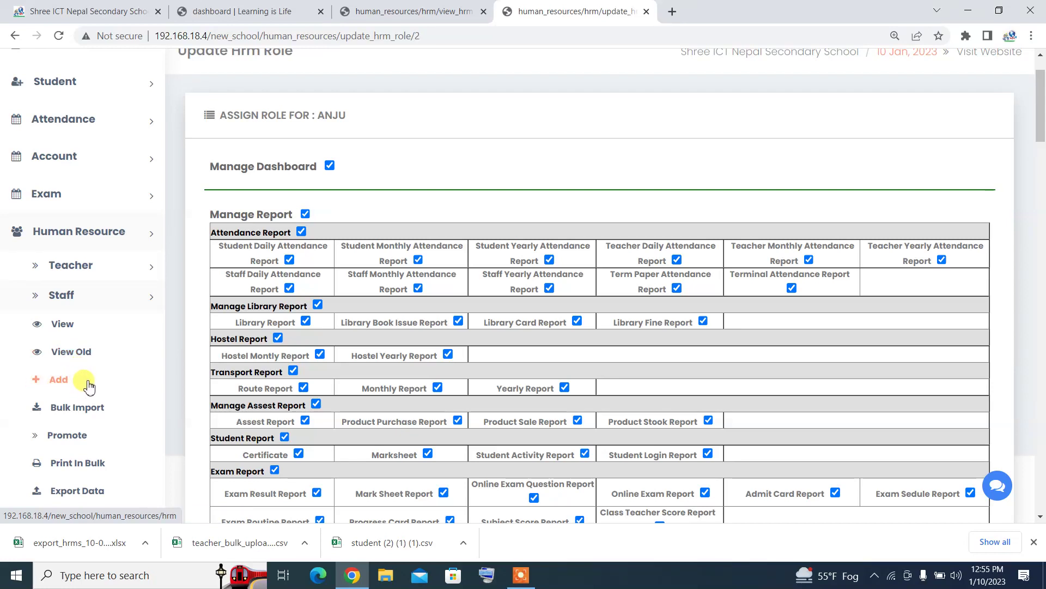
middle_click(80, 407)
left_click(691, 6)
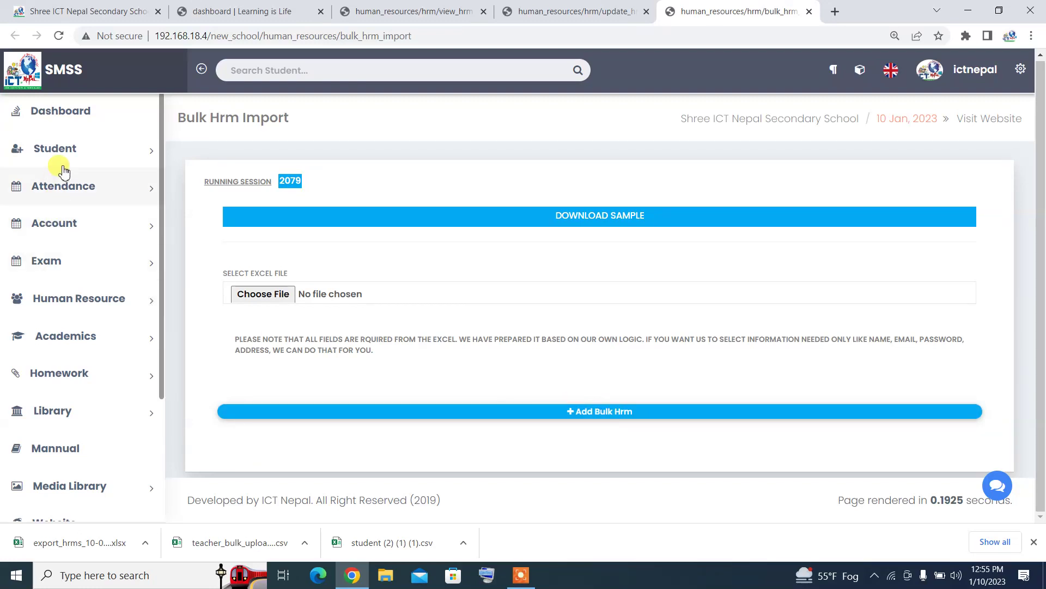
- Open Human Resource > Staff > Print In Bulk in a new tab and view it
left_click(103, 307)
scroll(102, 306, "down", 2)
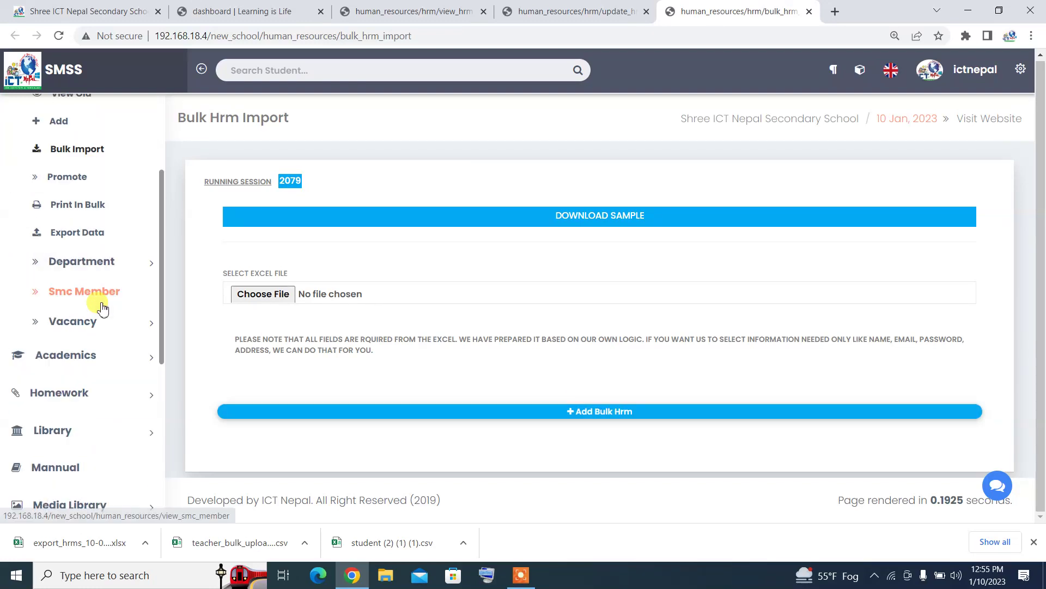
middle_click(97, 214)
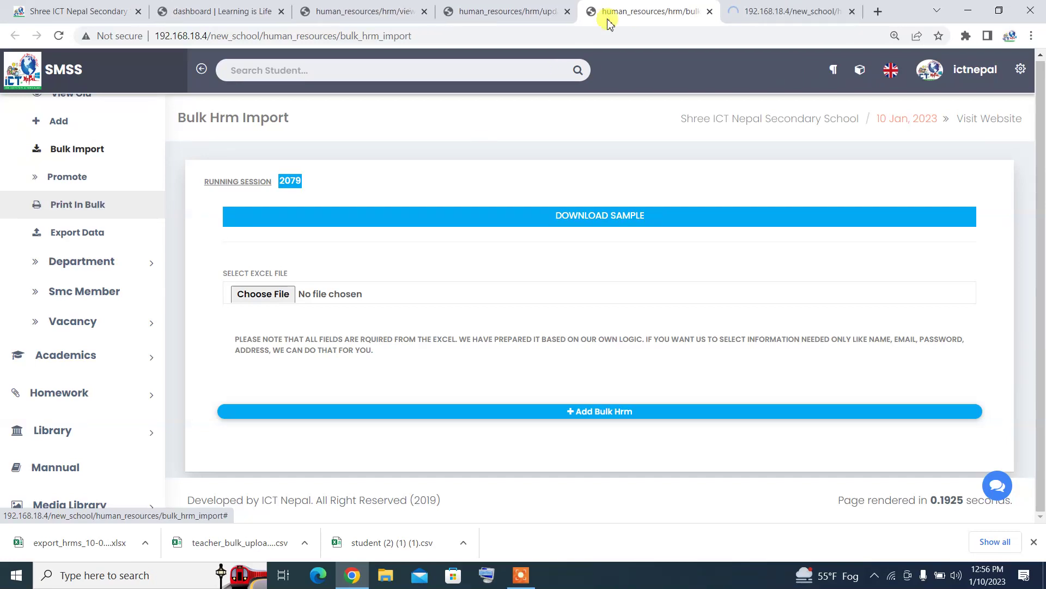
left_click(799, 13)
- Open Human Resource > Staff > Export Data in a new tab
scroll(690, 316, "down", 15)
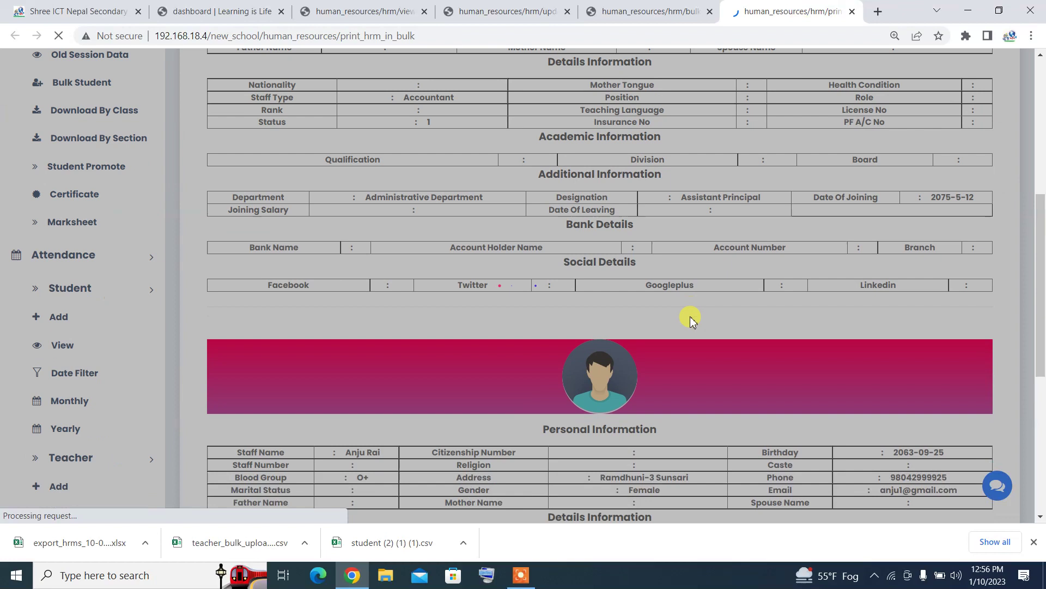
scroll(690, 316, "up", 15)
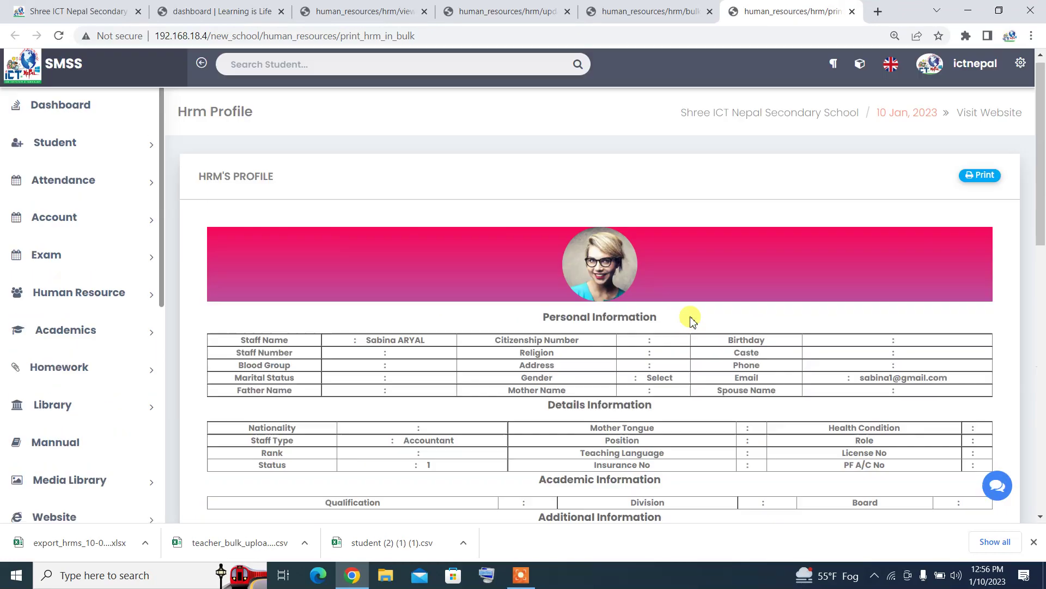
left_click(98, 300)
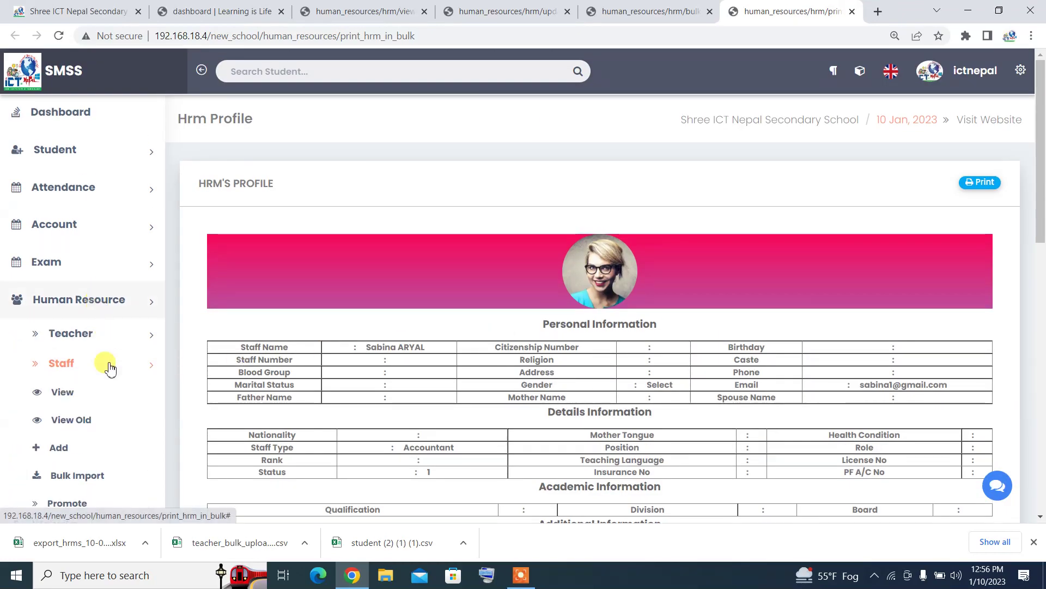
scroll(103, 404, "down", 1)
scroll(103, 423, "down", 1)
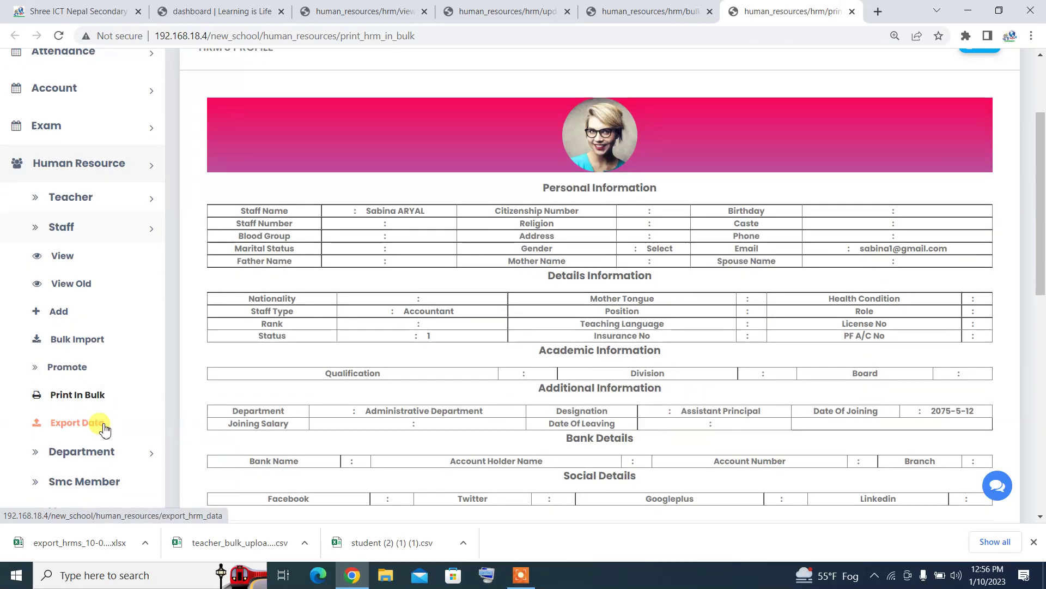
left_click(123, 426)
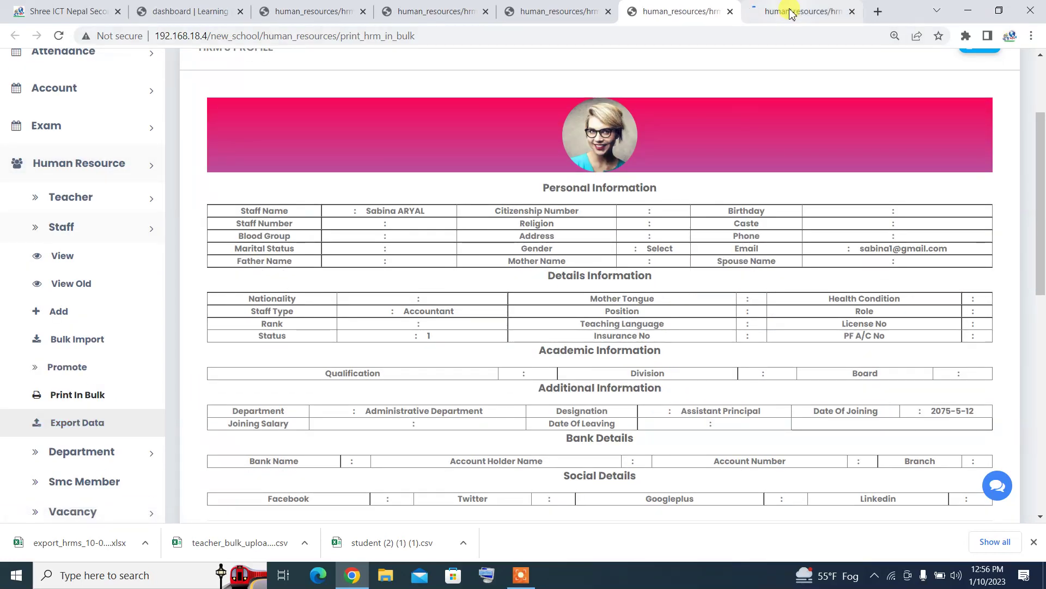
left_click(791, 11)
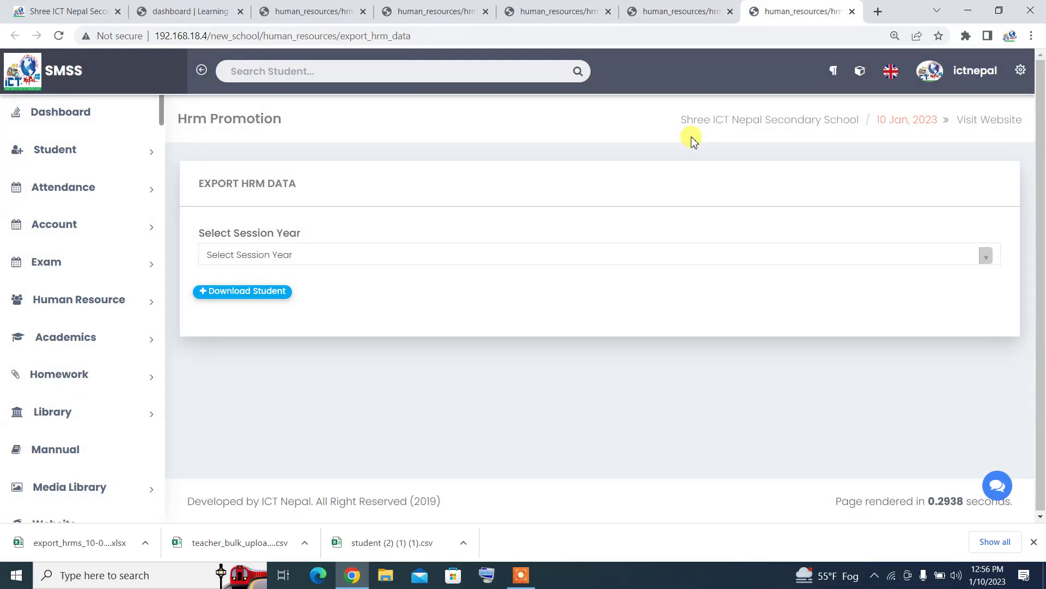
- Select session year 2079 and download the staff data as an Excel file
left_click(295, 264)
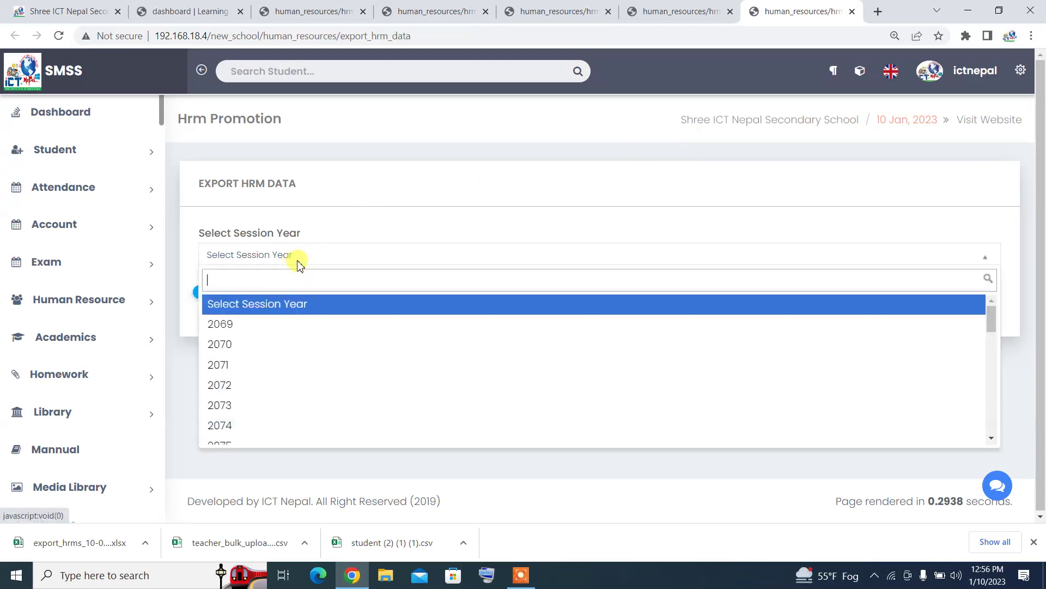
scroll(312, 382, "down", 3)
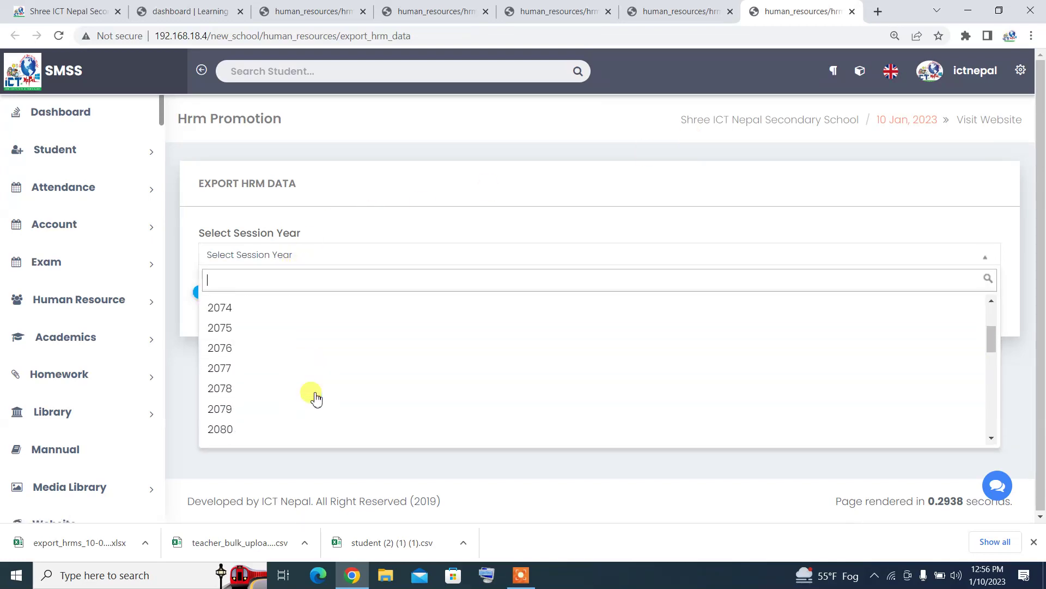
left_click(315, 391)
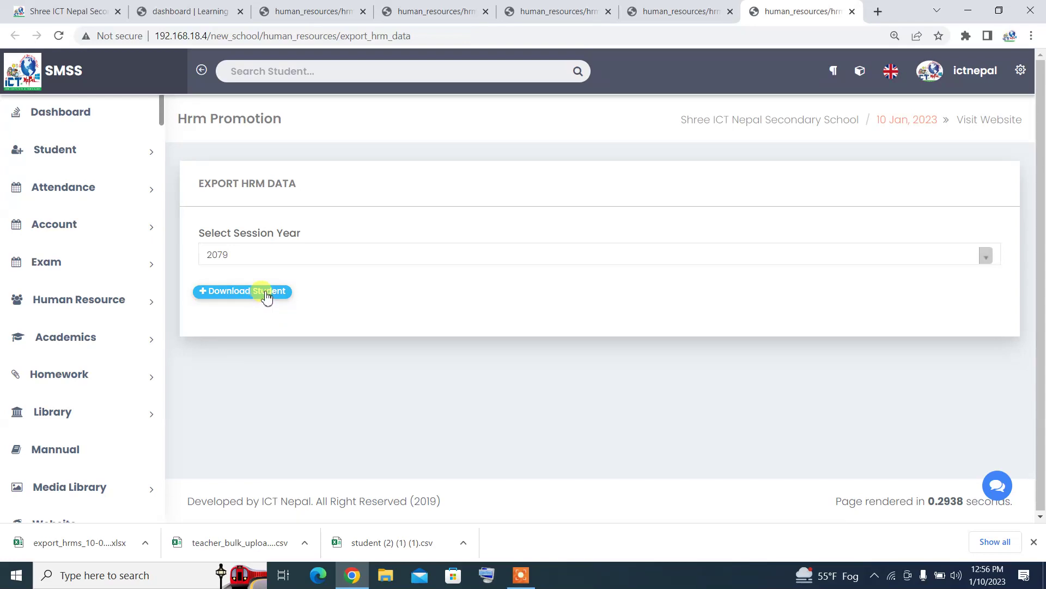
left_click(267, 296)
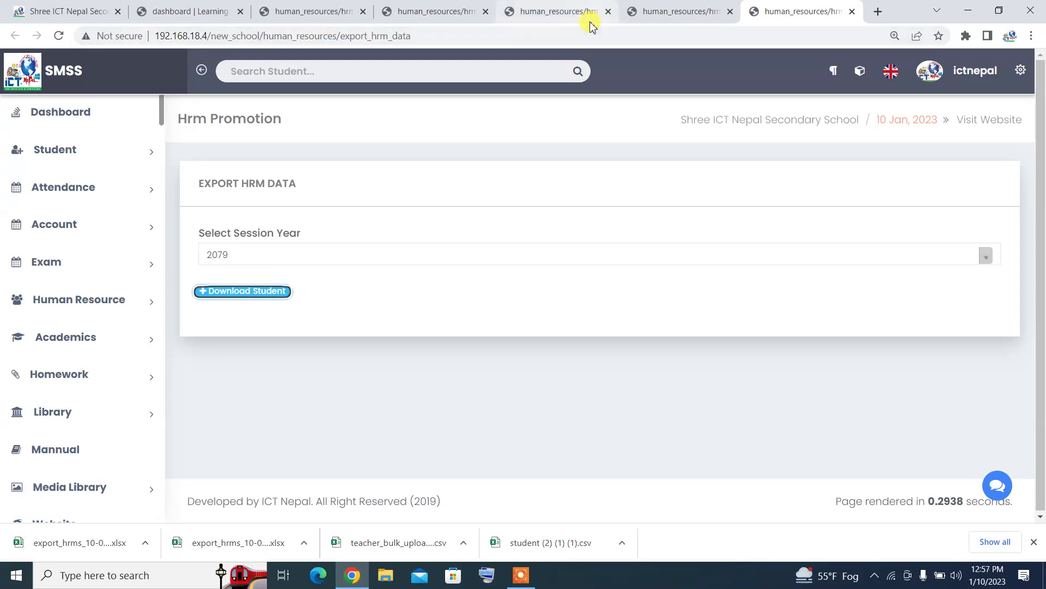
left_click(59, 7)
- Reload the school website homepage, look over its Home menu, then return to Print In Bulk
left_click(60, 38)
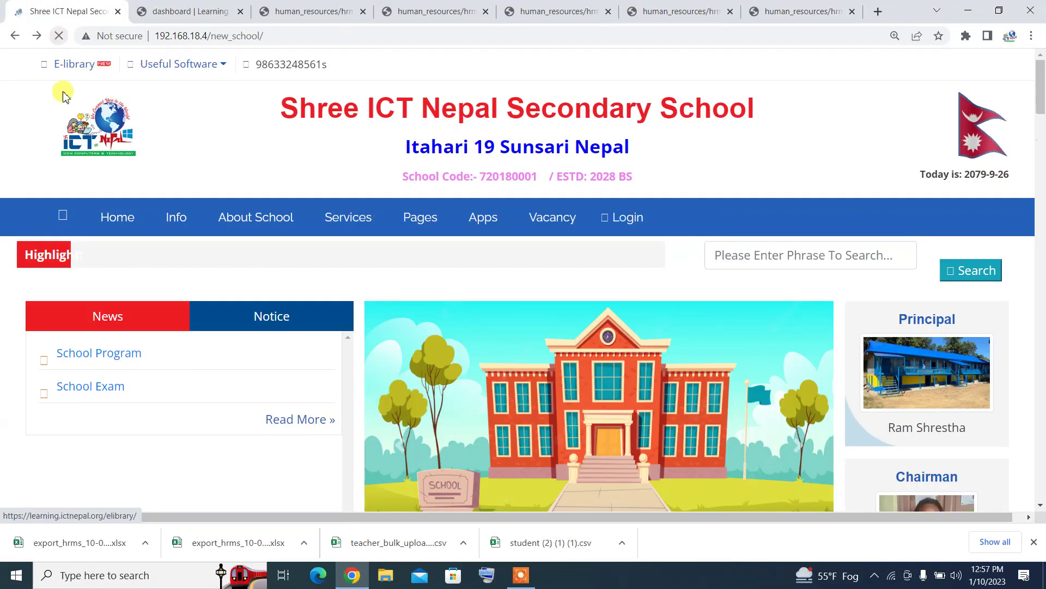
mouse_move(112, 238)
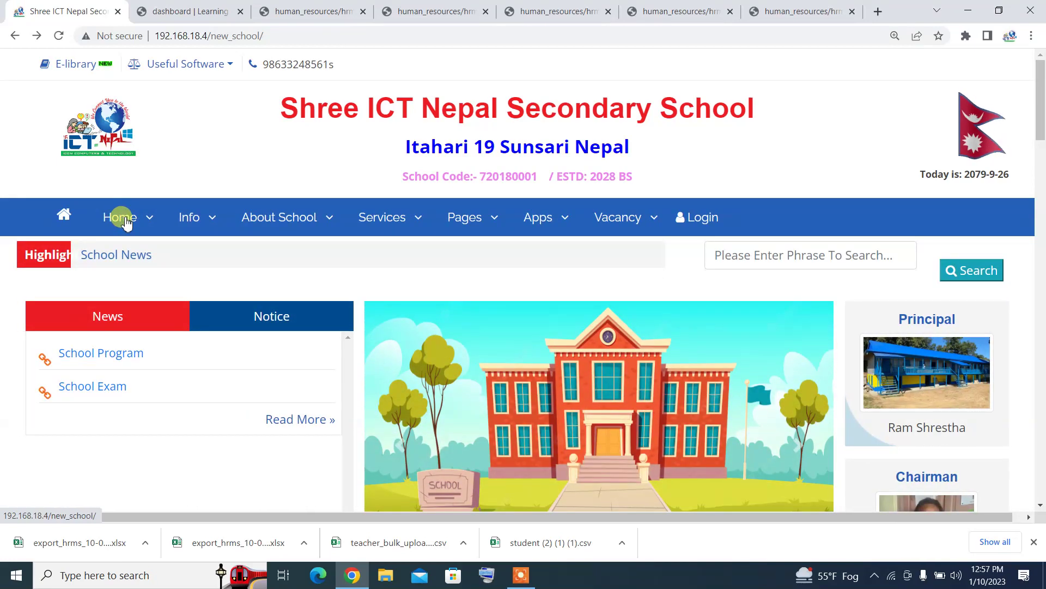
mouse_move(136, 218)
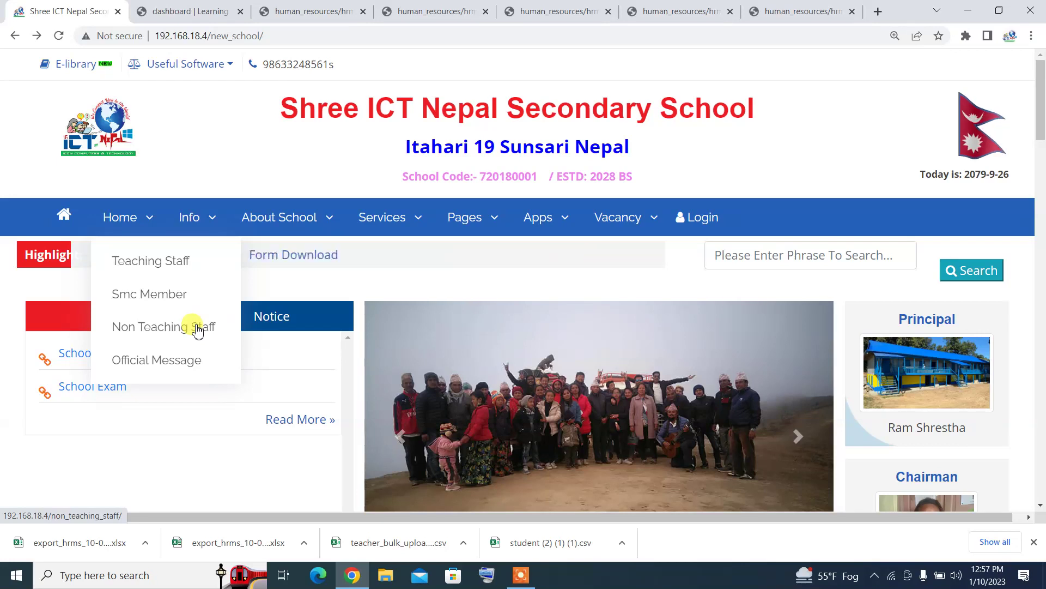
left_click(678, 12)
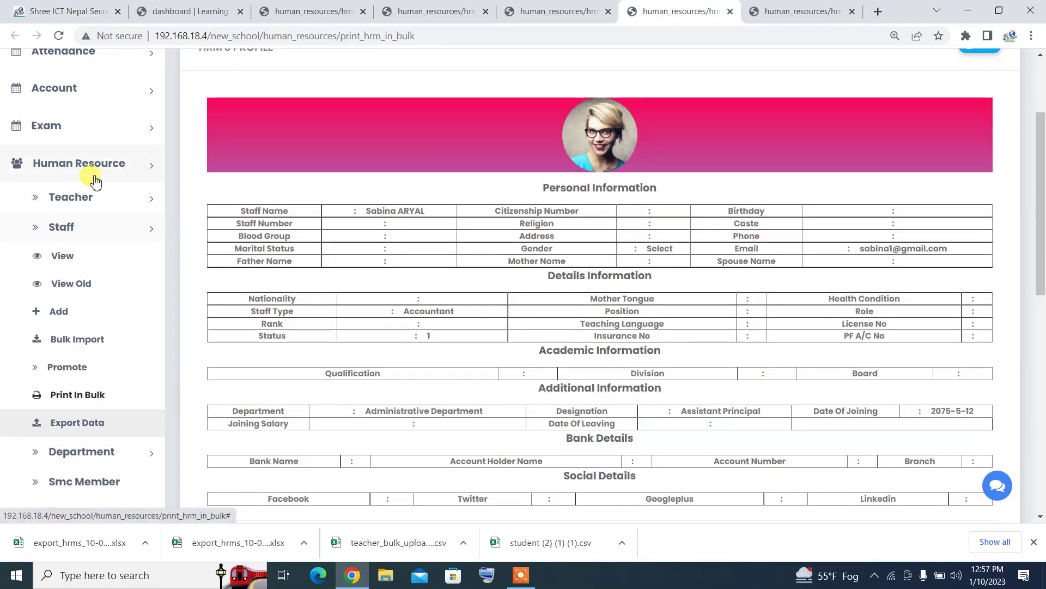